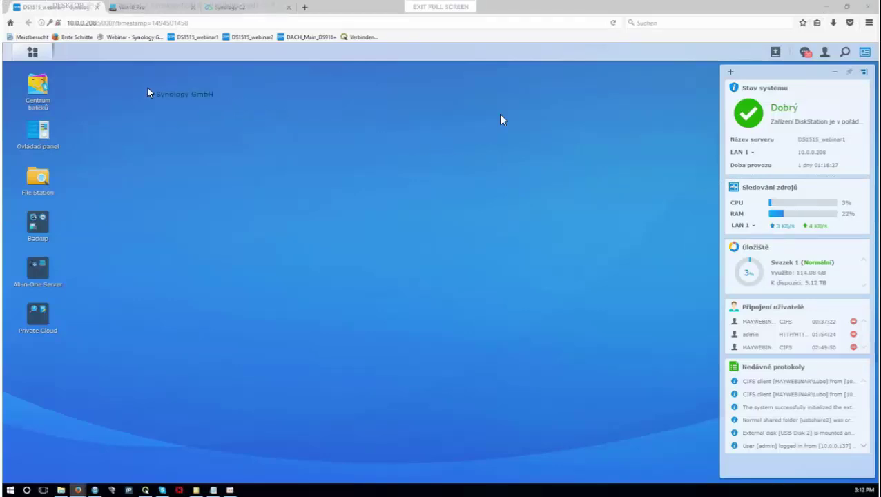
Step: Launch USB Copy from the DSM Main Menu to see the Webinar 05.2017 Export Test overview
left_click(32, 52)
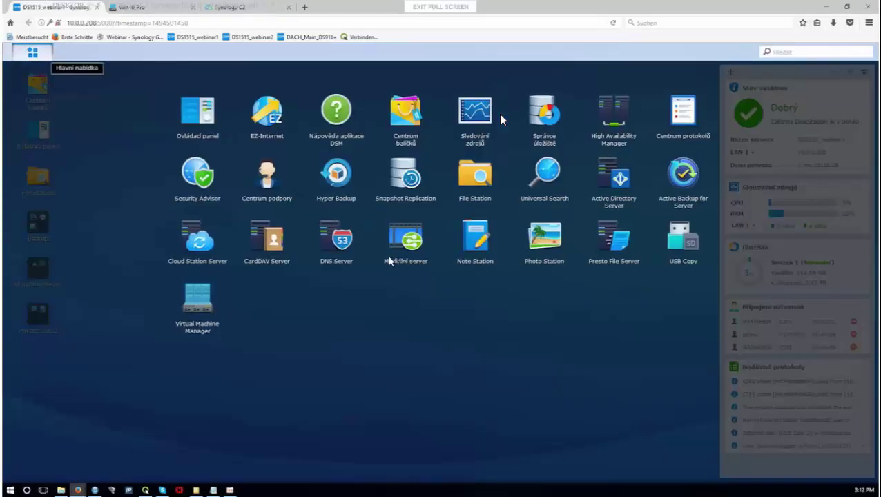
left_click(52, 222)
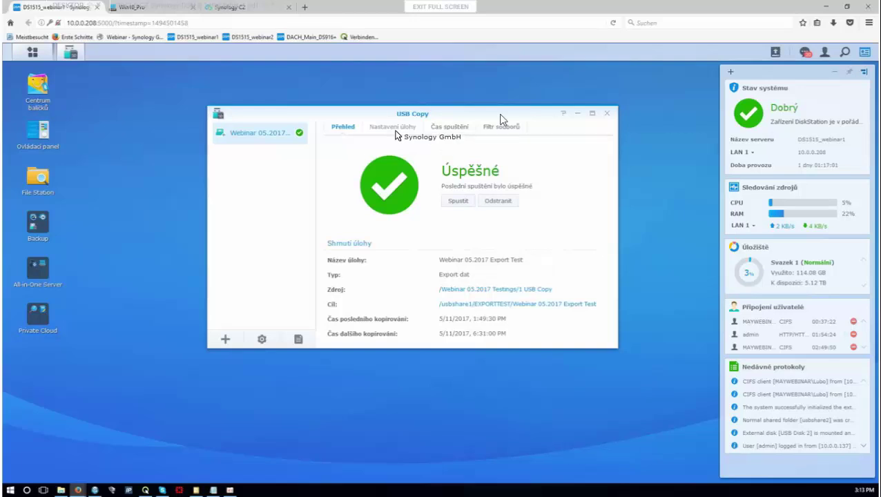
Step: Review the export task's settings and run schedule, then start a new USB Copy task
left_click(395, 131)
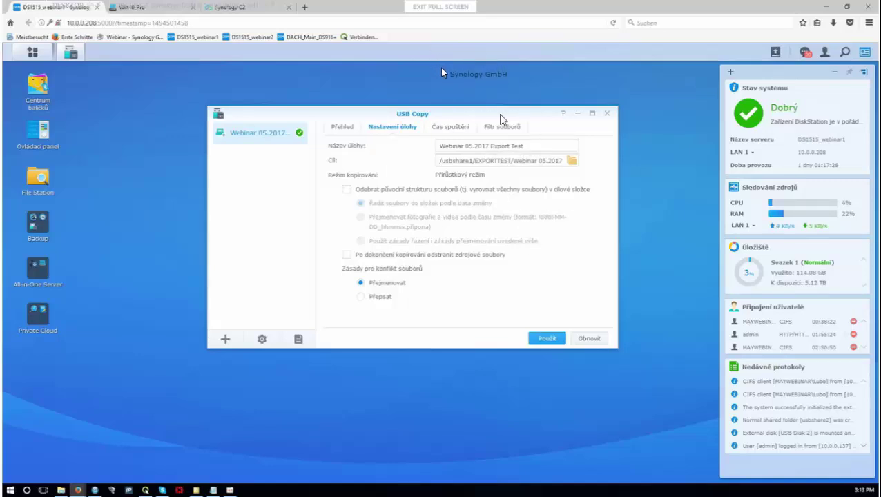
left_click(447, 126)
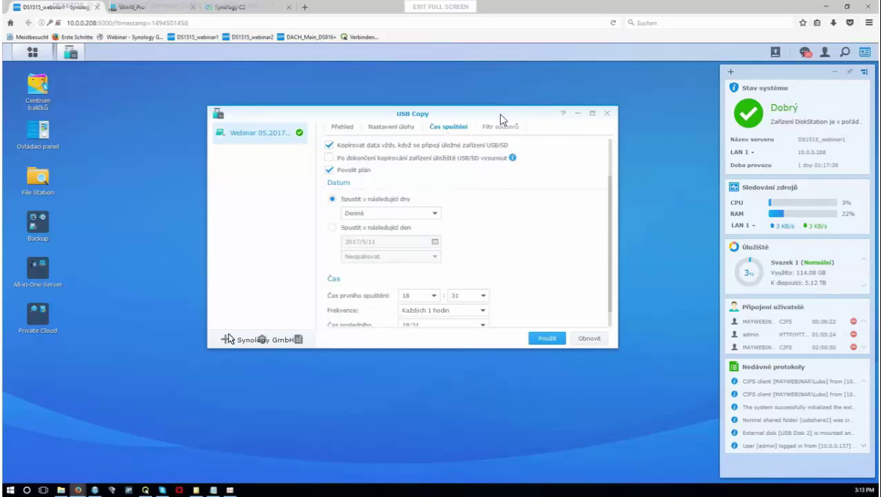
left_click(225, 340)
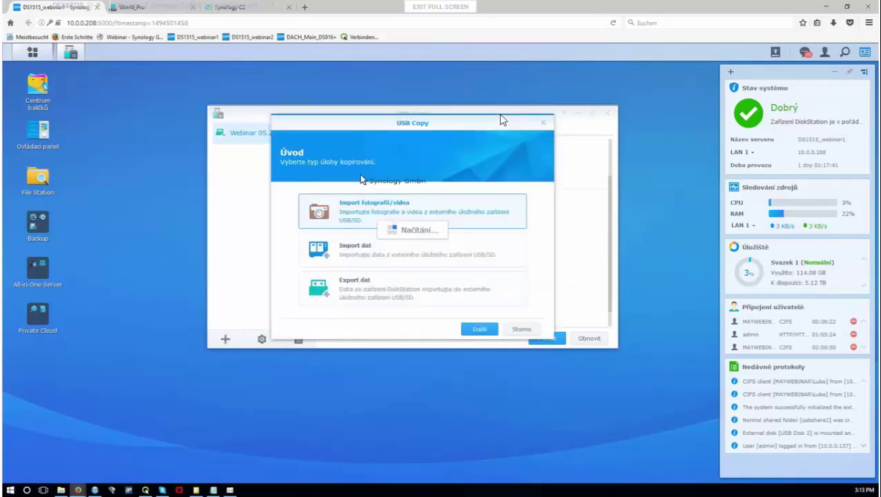
Step: Pick Export data as the new task's type, preview its settings page, then cancel the wizard
left_click(418, 301)
left_click(485, 325)
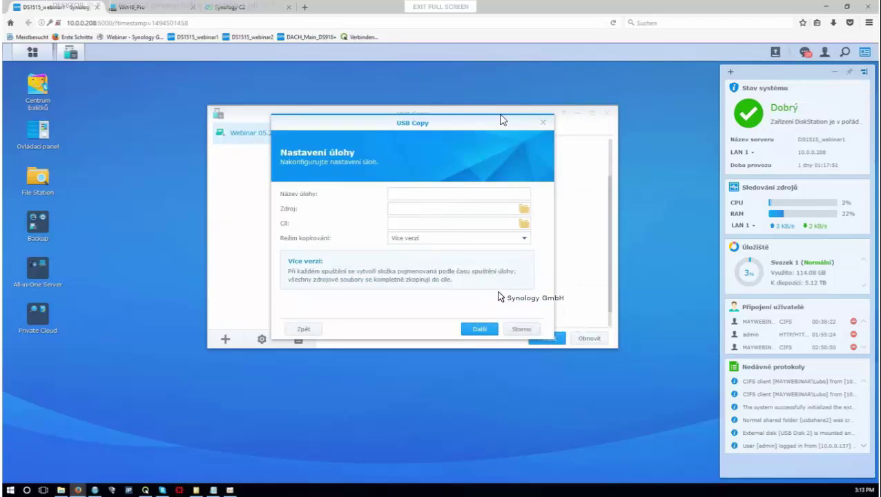
left_click(518, 328)
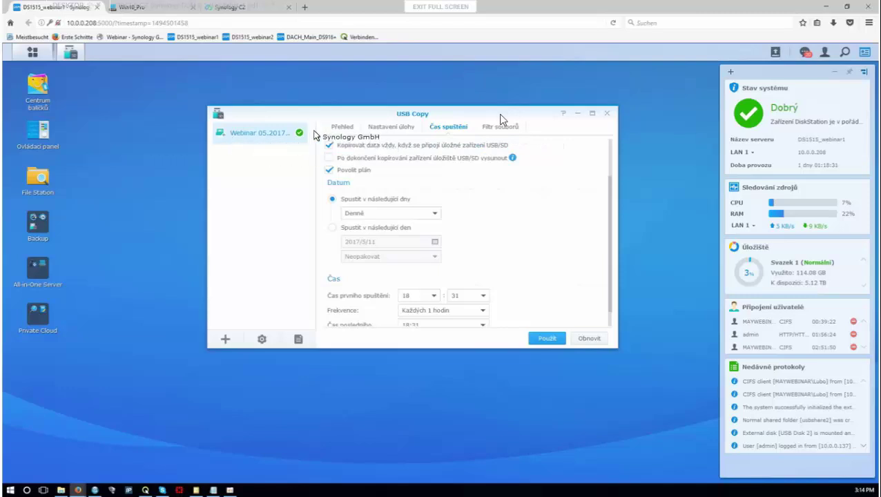
Step: Return to the Webinar 05.2017 Export Test task's overview
left_click(248, 133)
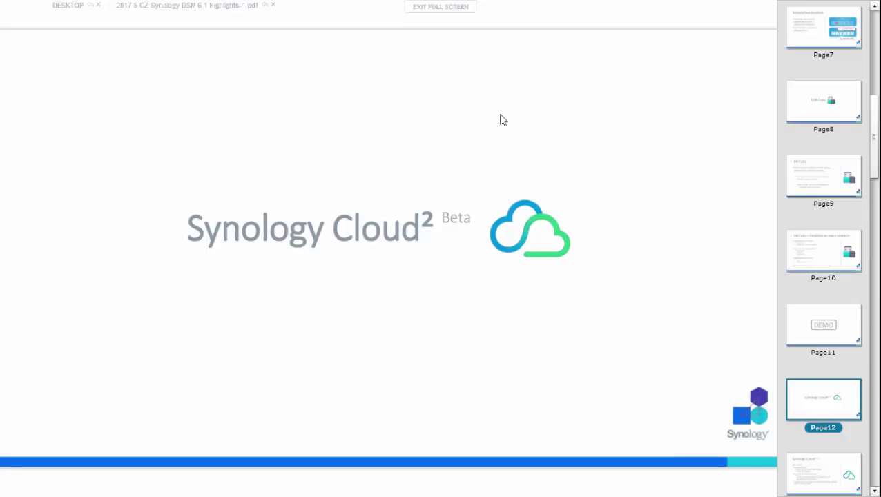
Step: Advance the presentation to slide 13, Synology Cloud² Beta
key("Right")
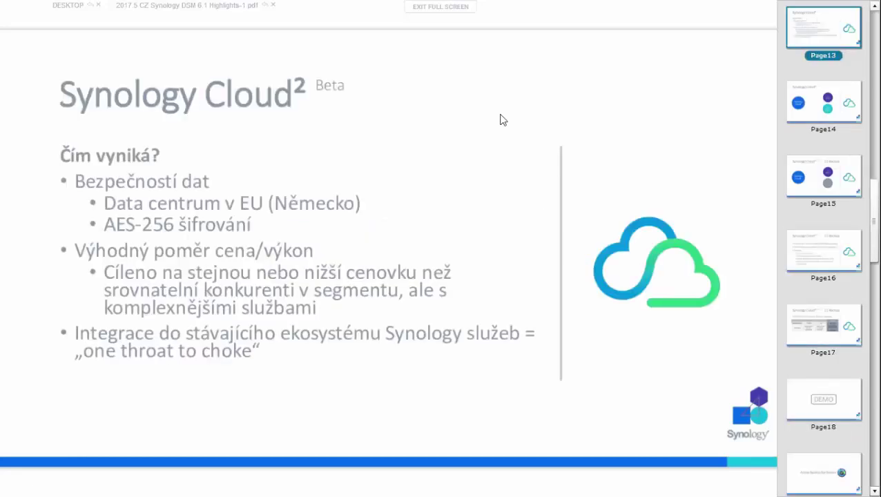
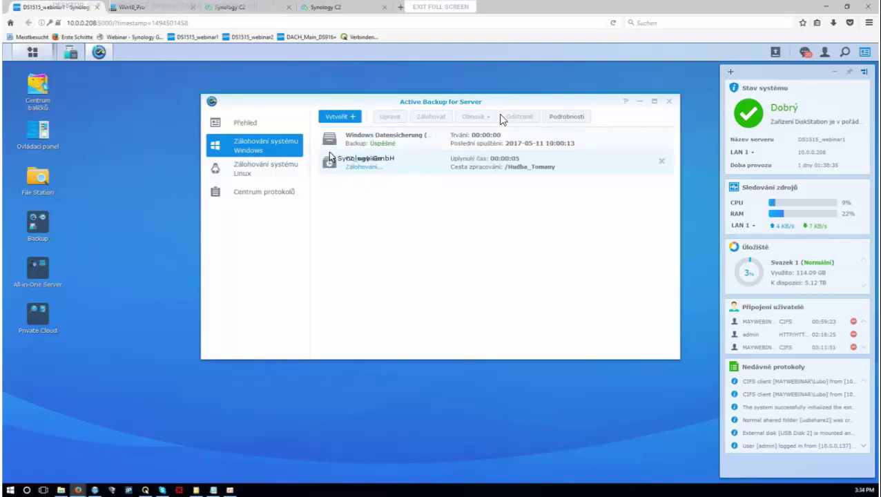
Step: Start a new backup task in Active Backup for Server to reach the backup mode step
left_click(354, 119)
left_click_drag(399, 113, 502, 119)
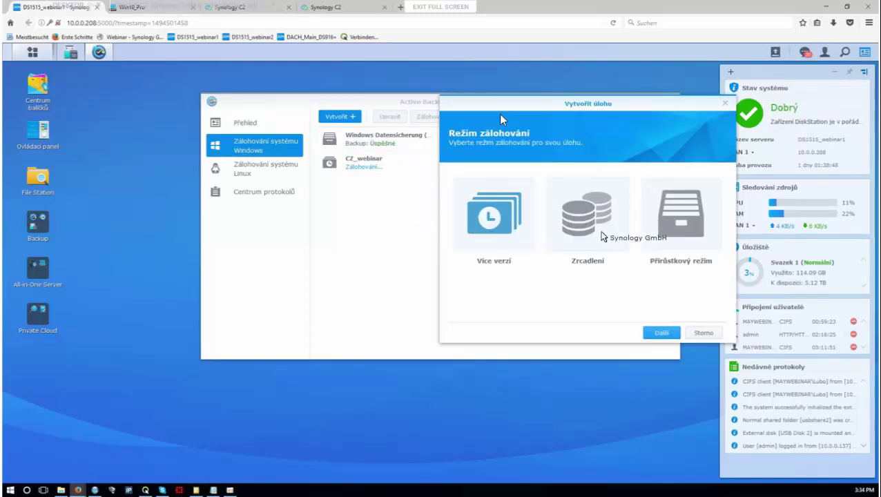
left_click(704, 333)
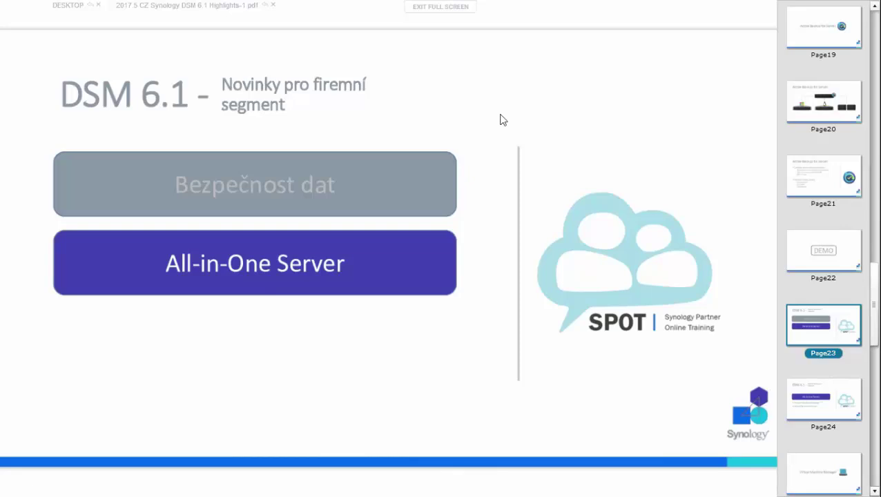
Step: Advance to slide 24, the All-in-One Server slide with Virtual Machine Manager and Active Directory Server
key("Right")
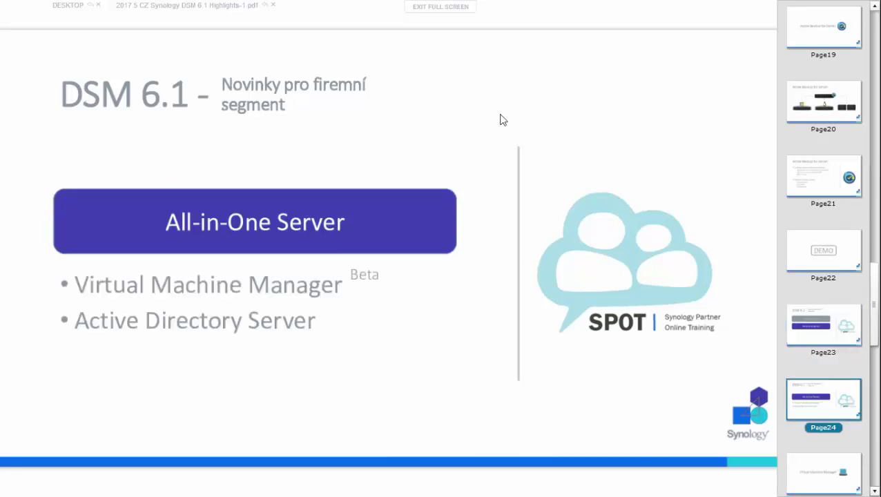
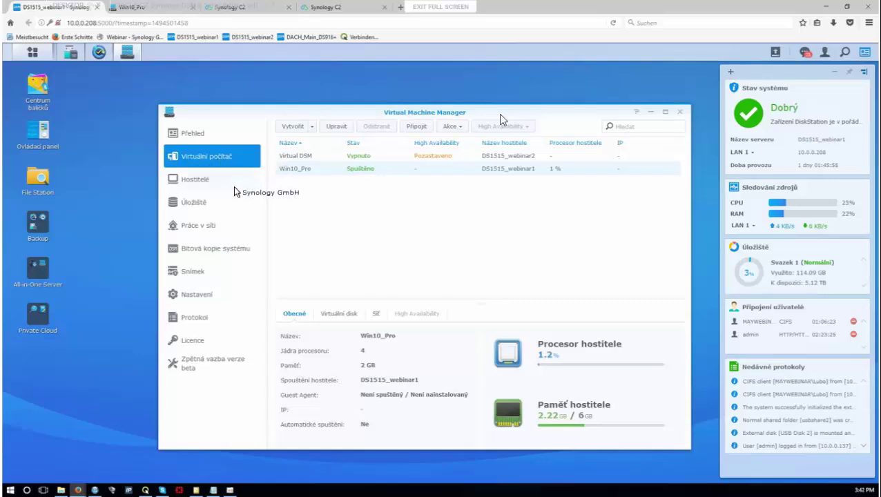
Step: Browse the stored system images and start adding an ISO image, then cancel without adding
left_click(249, 251)
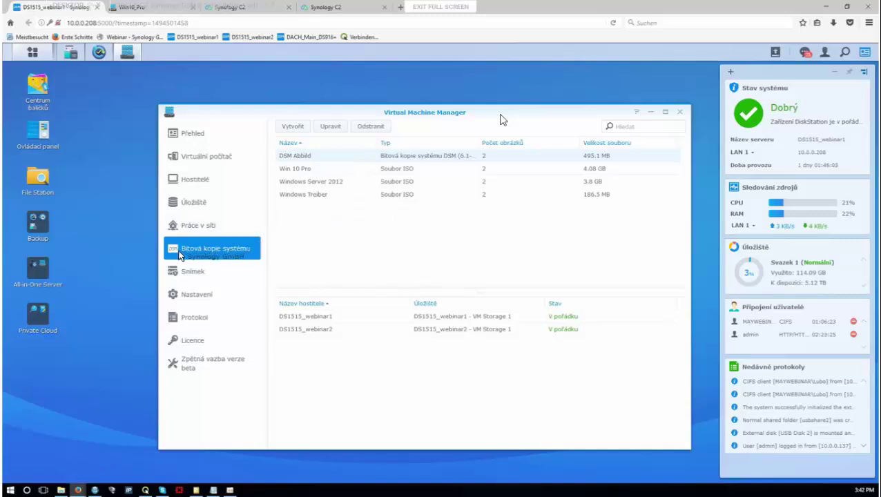
left_click(289, 128)
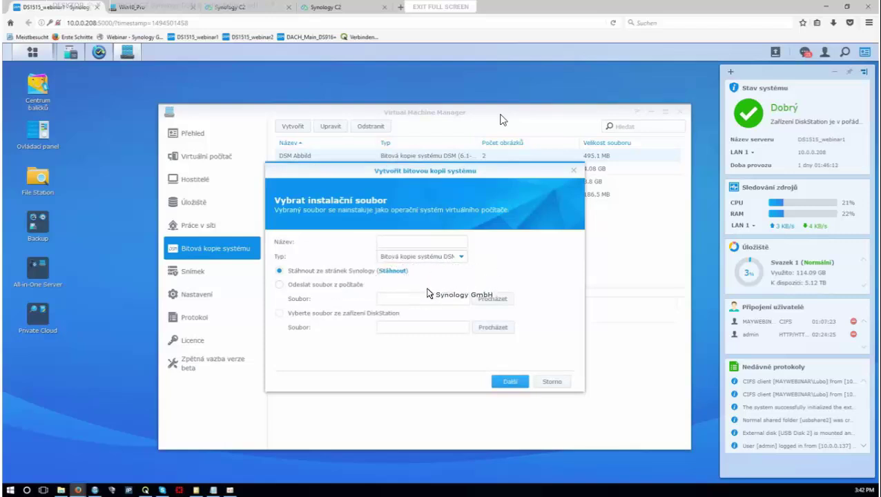
left_click(428, 257)
left_click(491, 297)
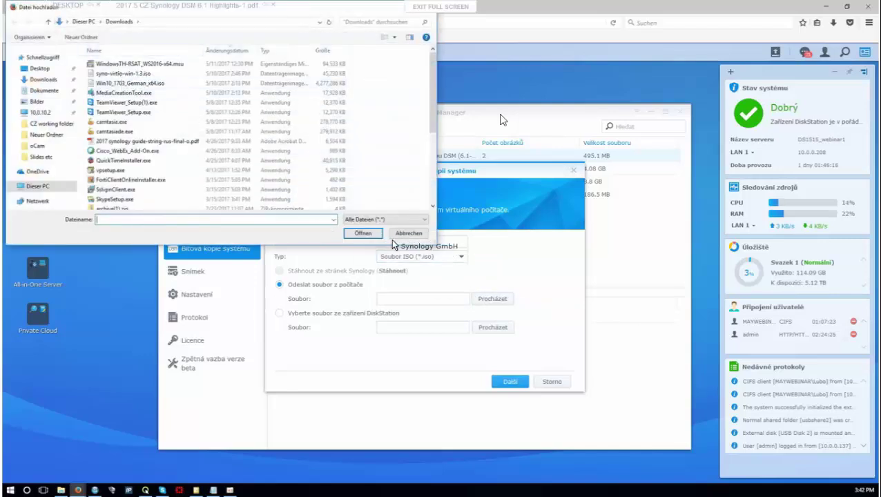
left_click(409, 232)
left_click(552, 381)
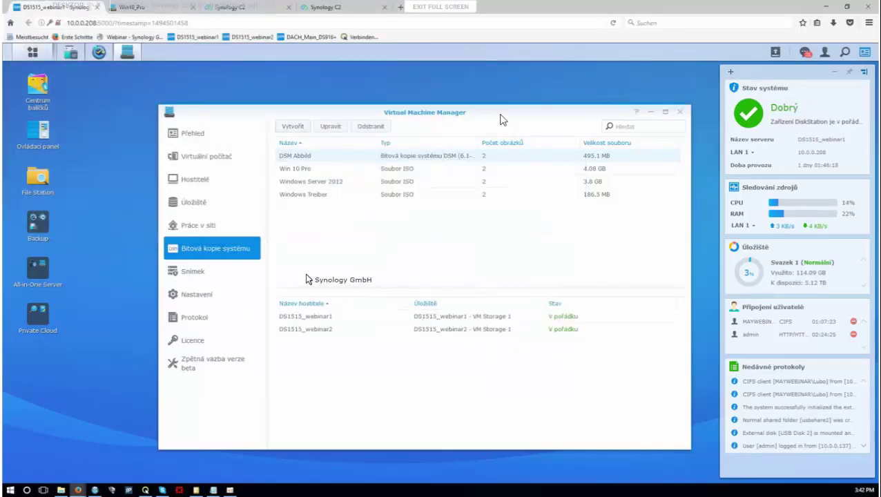
Step: Select the Windows Treiber image, then return to the virtual machines and start a new one
left_click(325, 196)
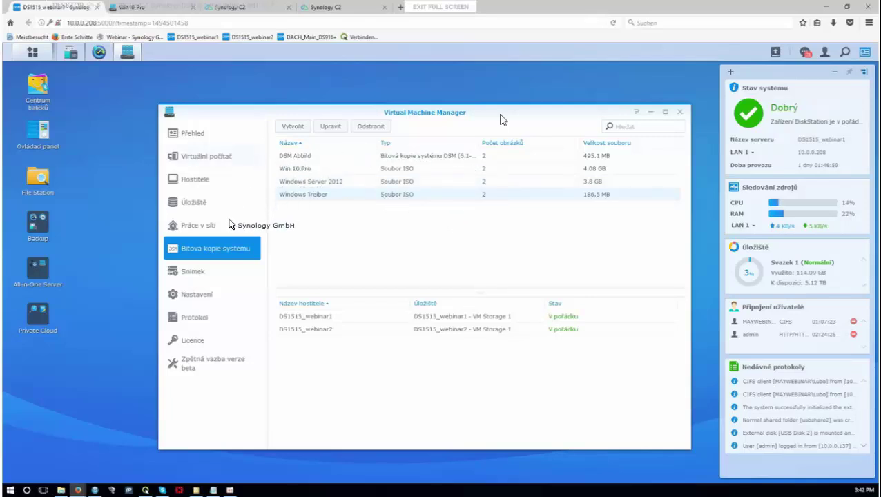
left_click(205, 159)
left_click(290, 126)
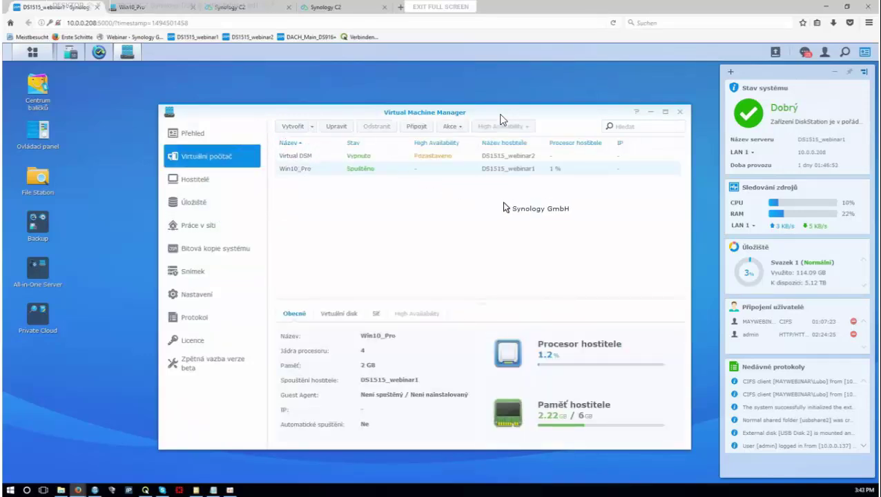
Step: Set up an ISO-based VM (boot Win 10 Pro, extra Windows Treiber), cancel it, and connect to Win10_Pro
left_click(359, 278)
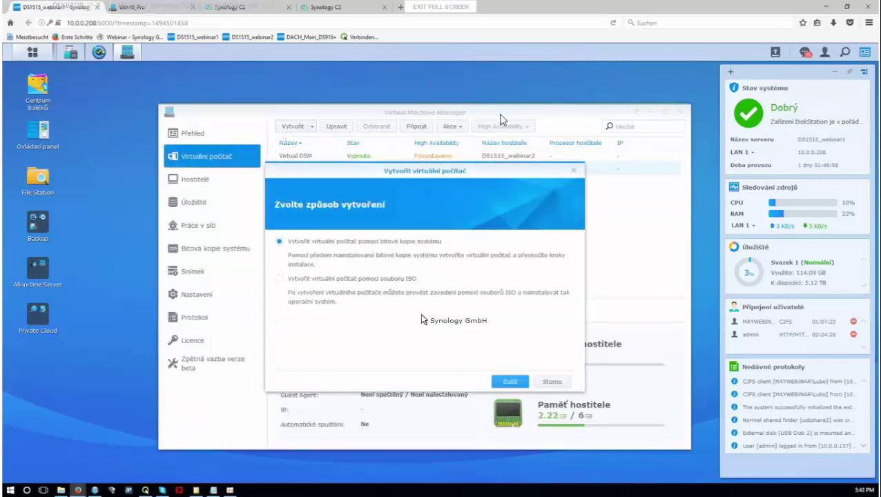
left_click(510, 381)
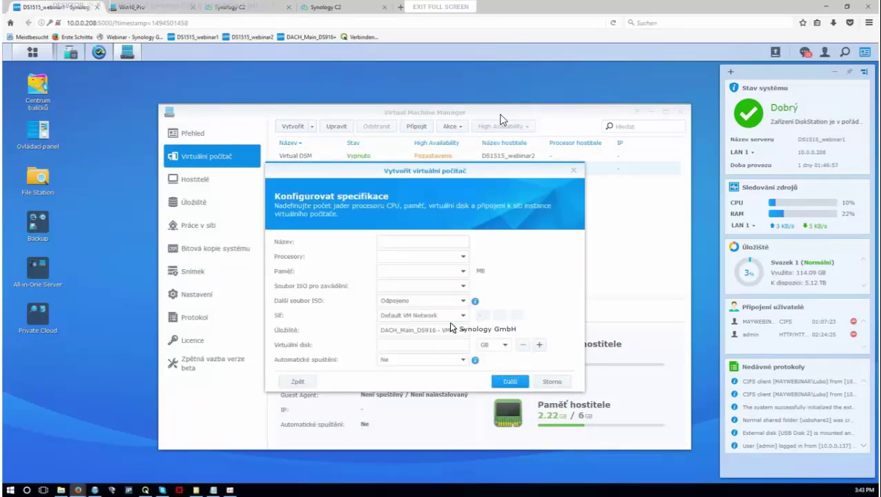
left_click(464, 285)
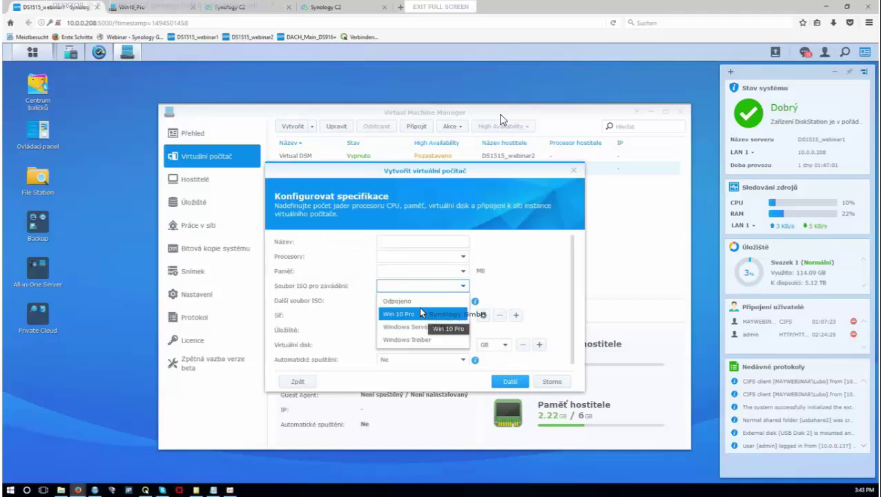
left_click(442, 314)
left_click(462, 301)
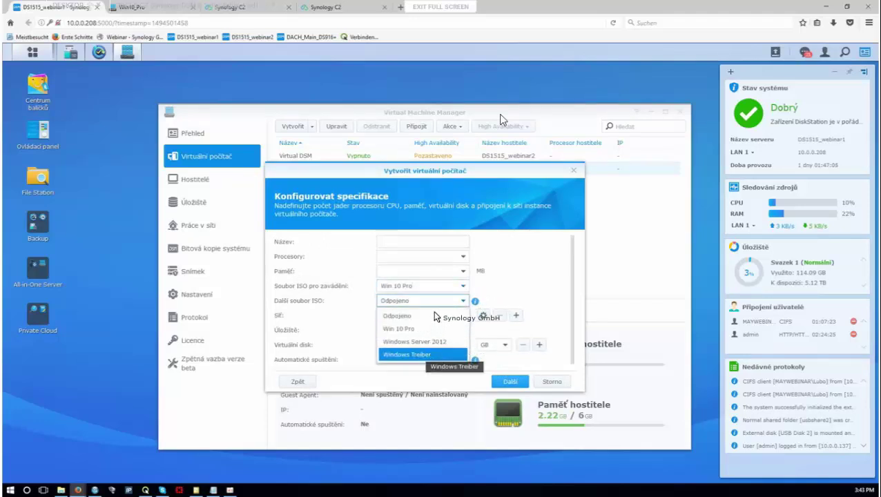
left_click(423, 354)
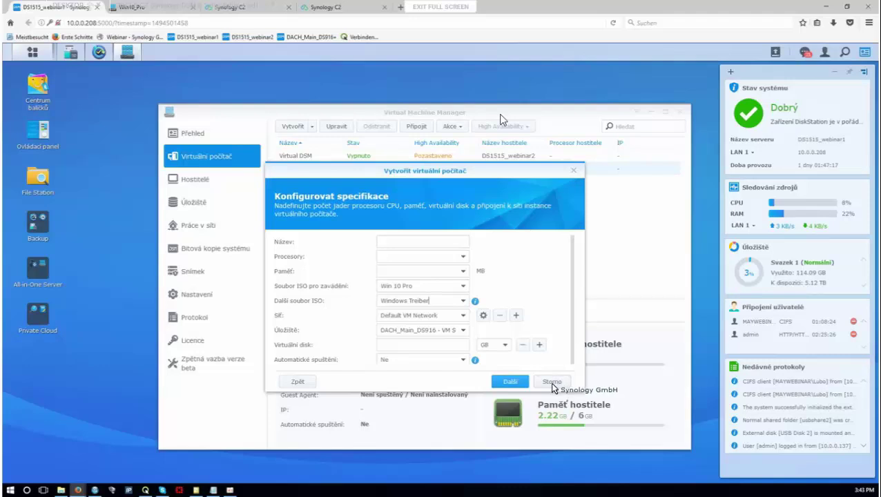
key("Escape")
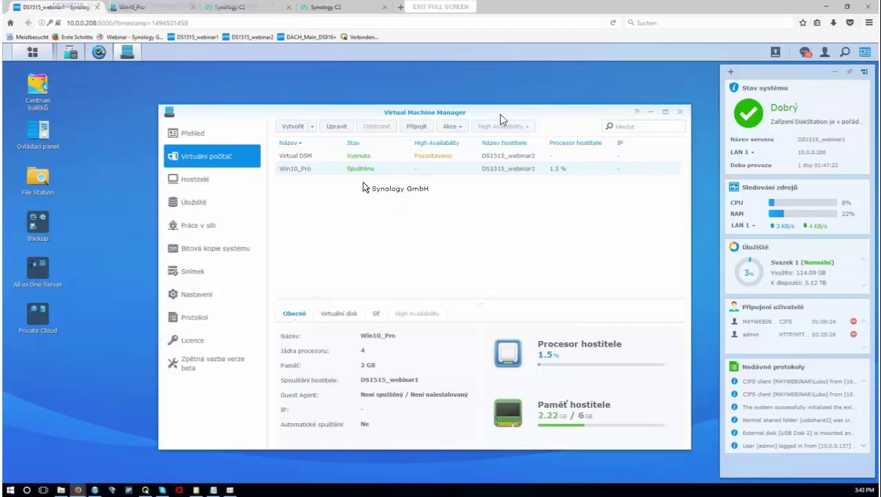
left_click(426, 128)
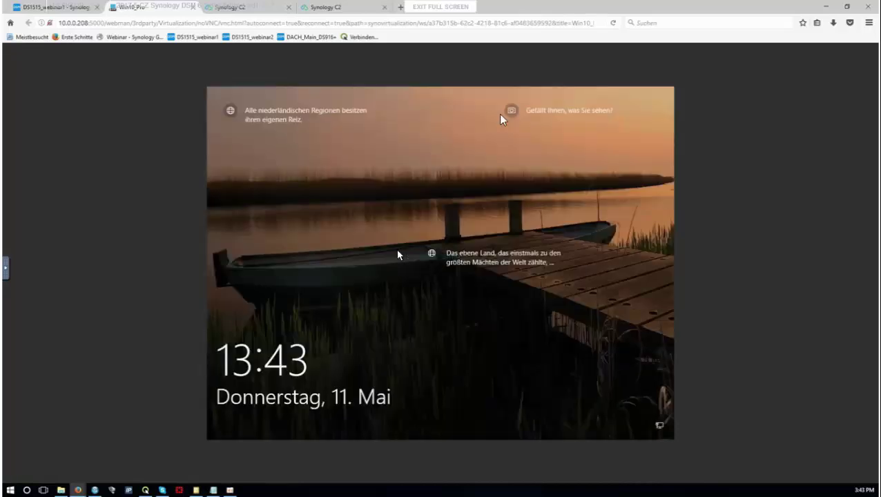
Step: Dismiss the Win10_Pro lock screen and sign in with the account password
left_click(442, 257)
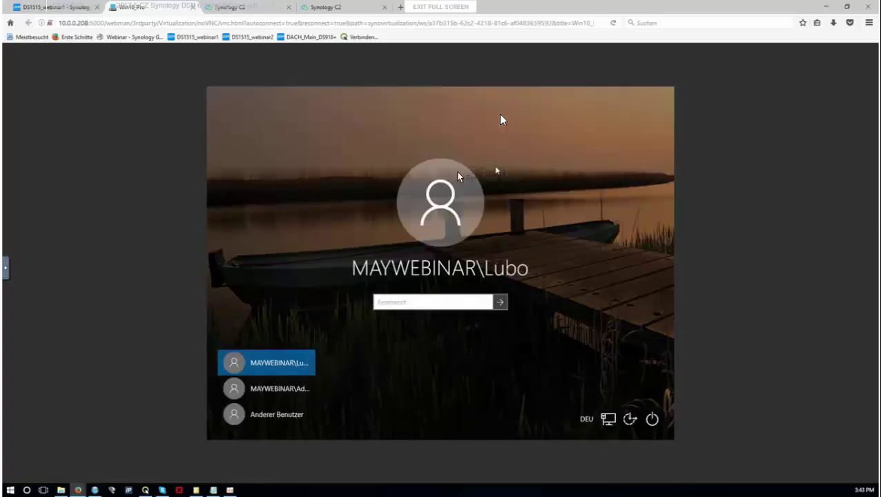
left_click(414, 302)
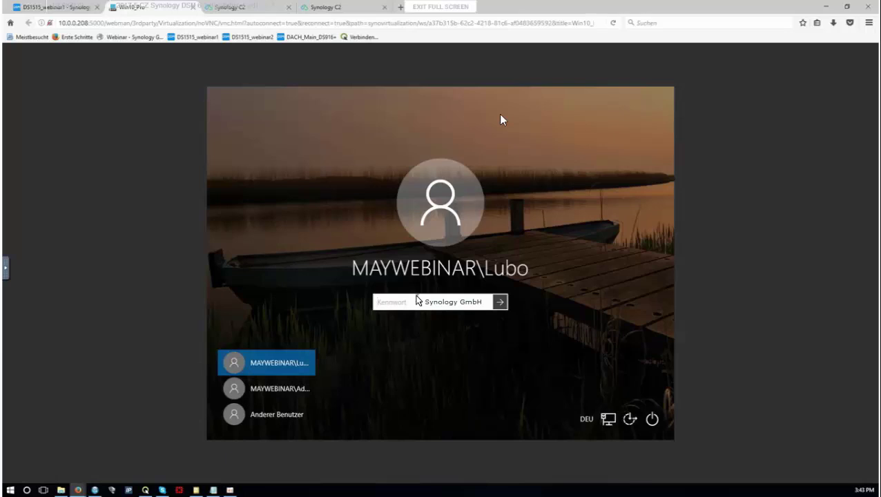
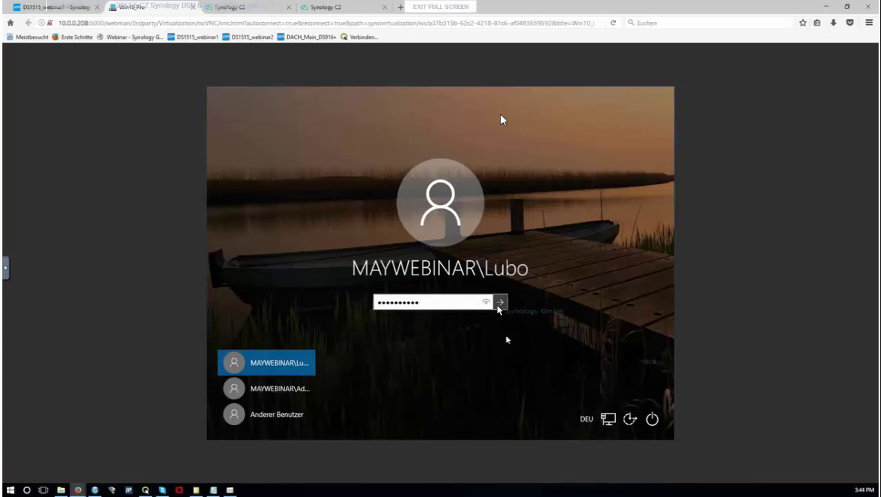
key("Return")
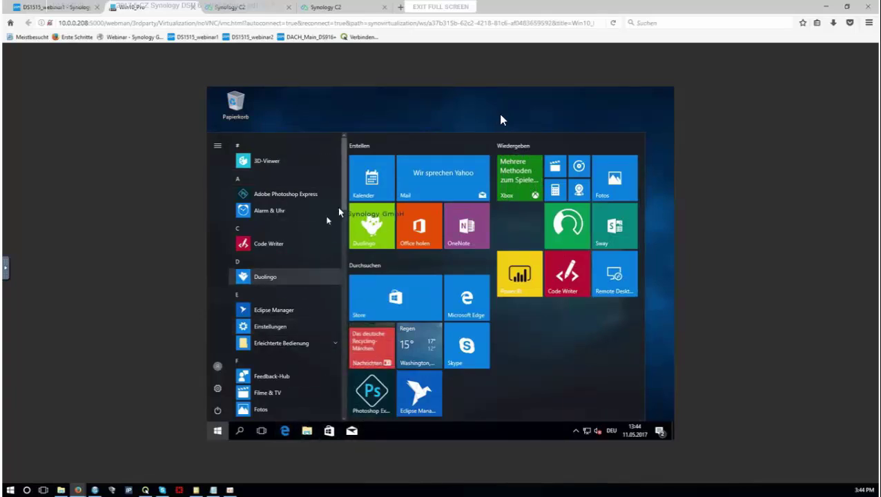
Step: Launch Microsoft Edge in the Win10_Pro VM, move its window, close it, and return to Virtual Machine Manager
left_click(346, 408)
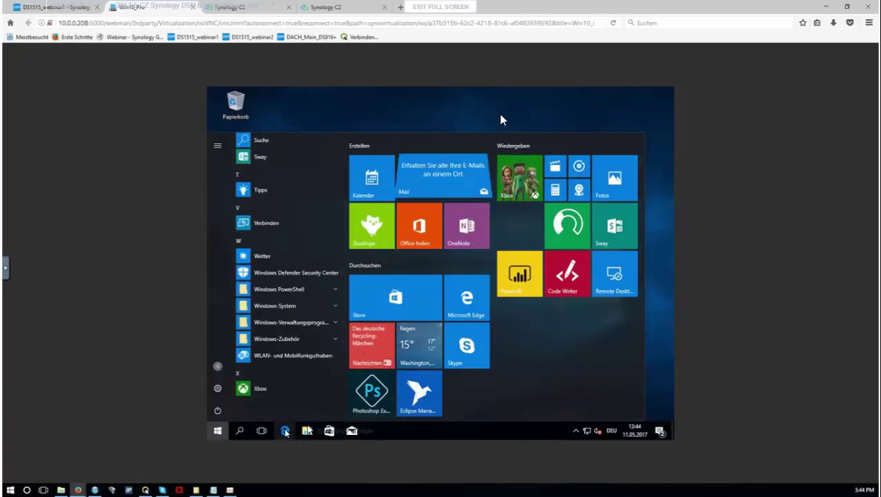
left_click(466, 297)
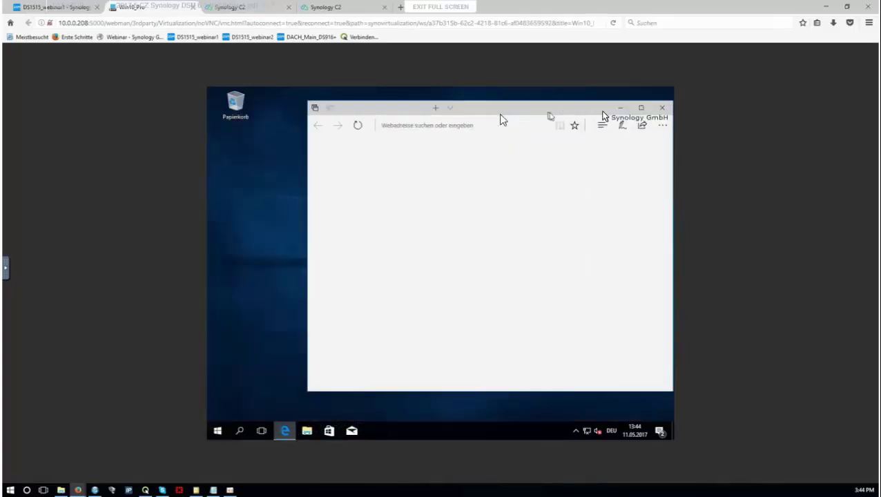
left_click_drag(447, 109, 399, 111)
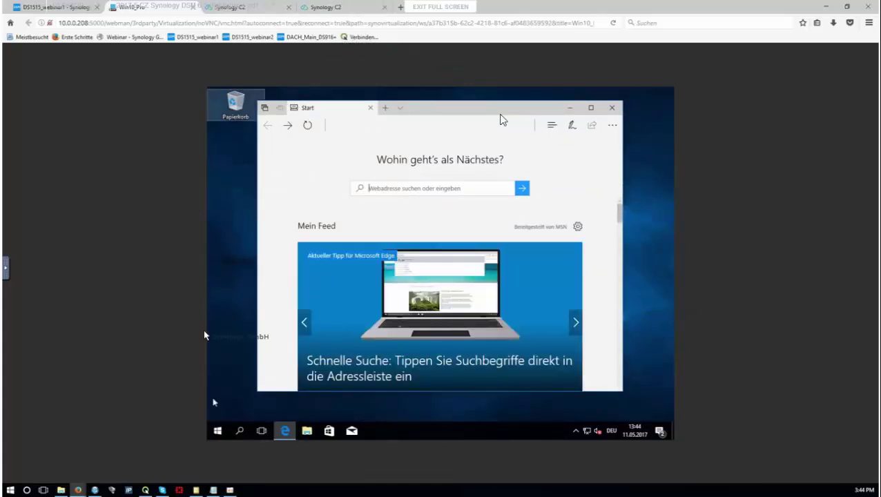
left_click(612, 110)
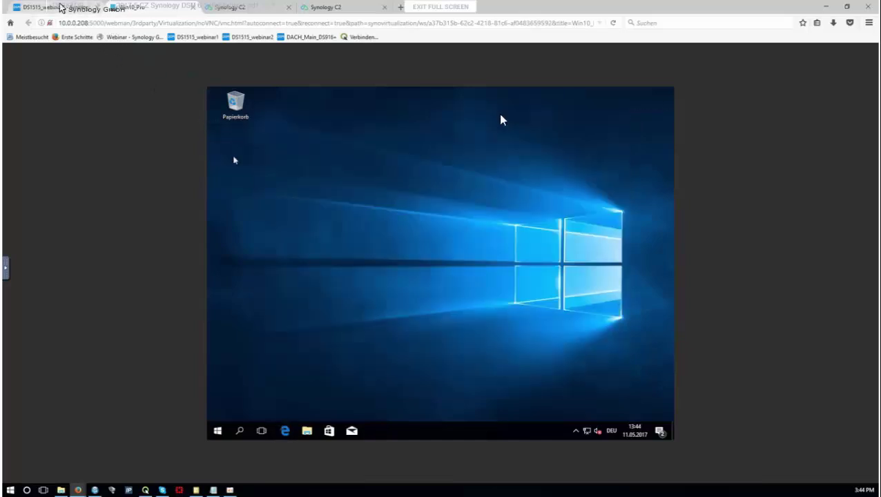
left_click(62, 8)
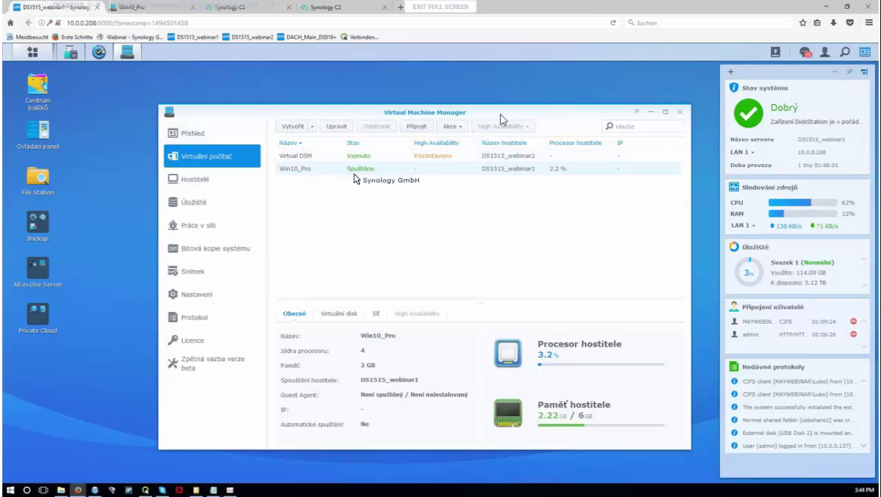
Step: Check Win10_Pro's power actions, then open its snapshot list from the Snapshot section
left_click(458, 126)
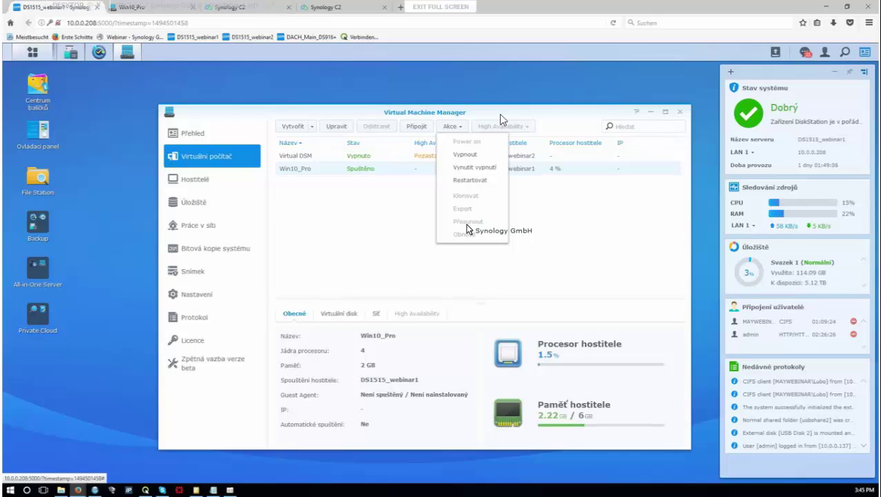
left_click(266, 274)
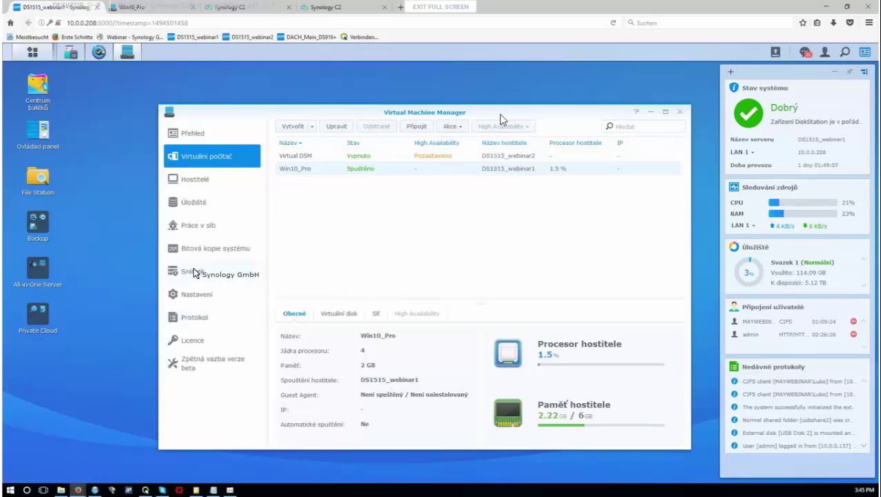
left_click(194, 273)
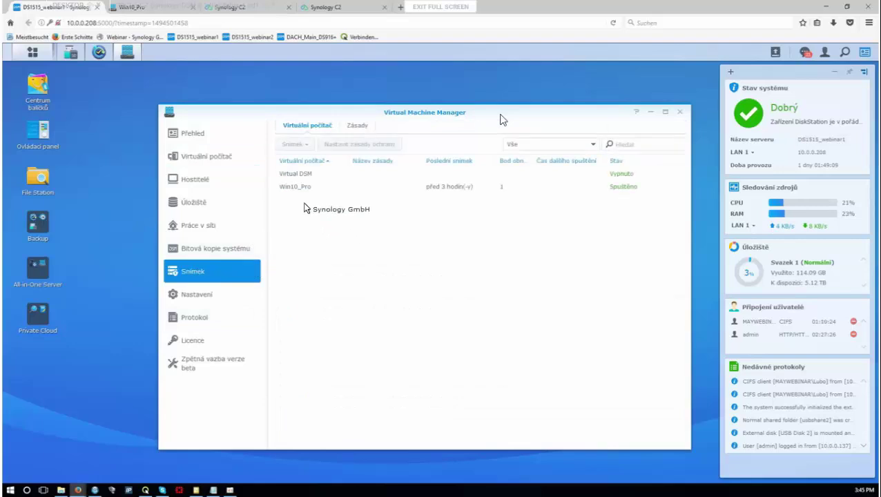
left_click(345, 188)
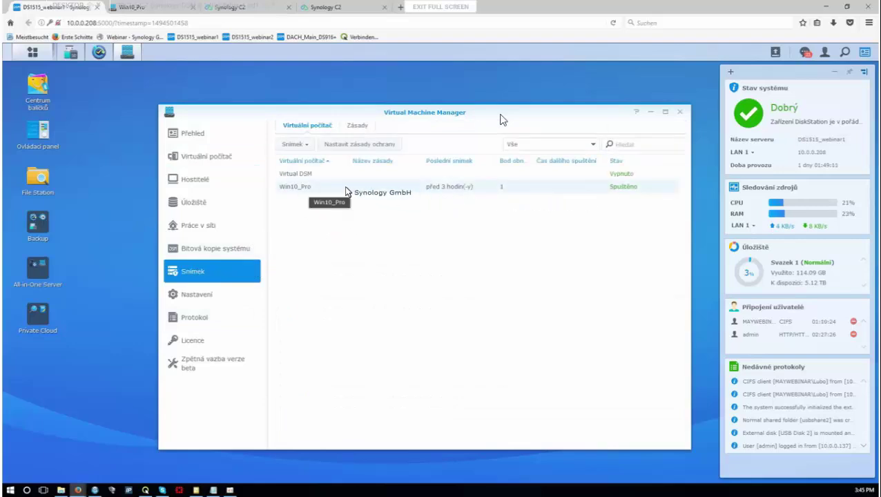
left_click(294, 144)
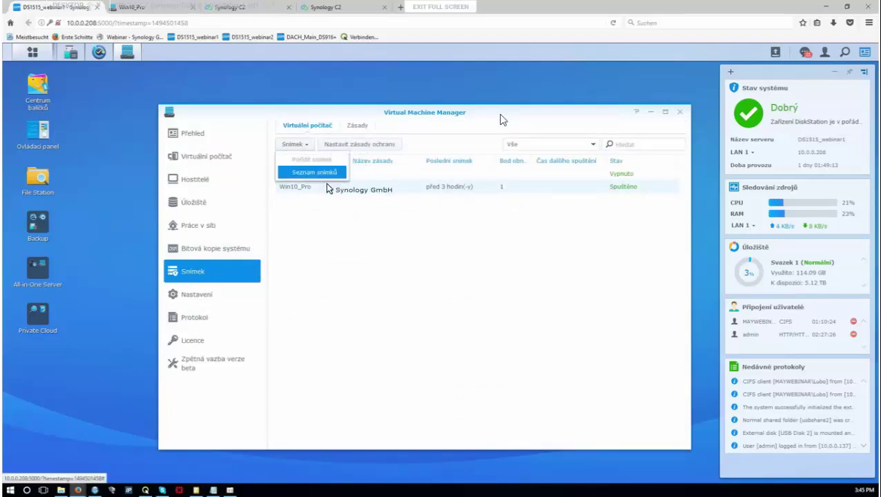
left_click(313, 172)
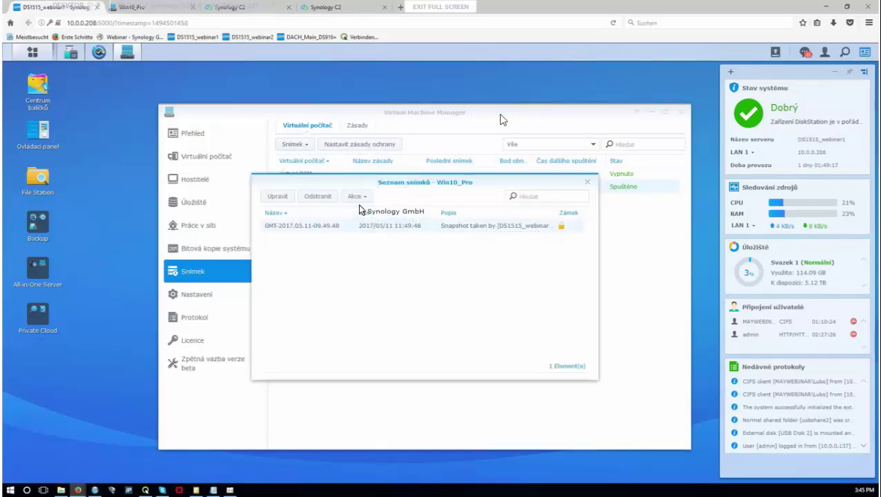
Step: Inspect the snapshot's restore and clone actions, close the list, and advance to the Active Directory Server slide
left_click(356, 196)
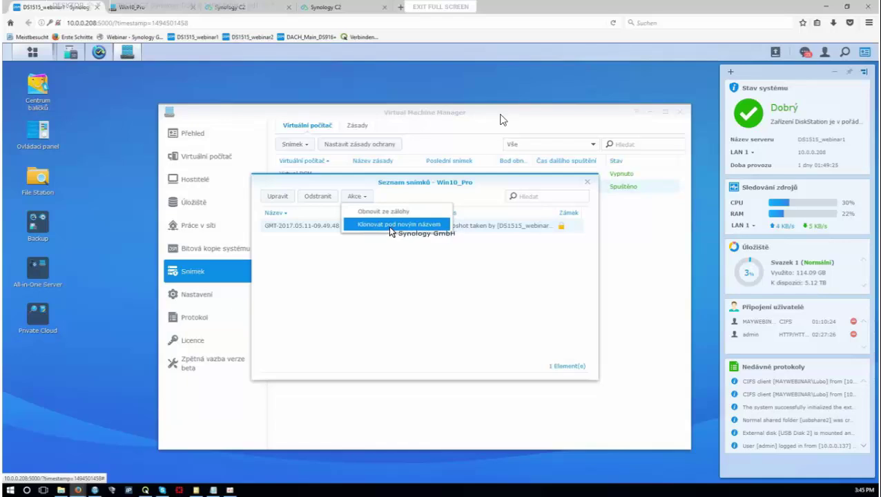
left_click(473, 261)
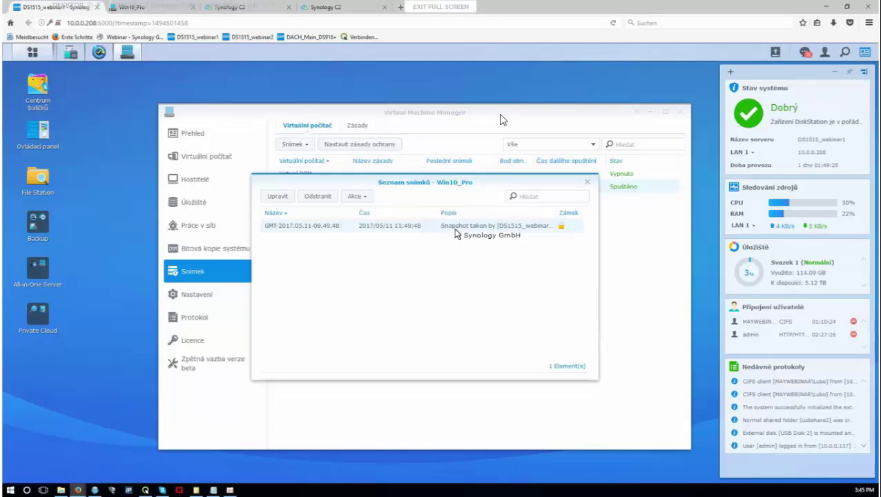
left_click(366, 196)
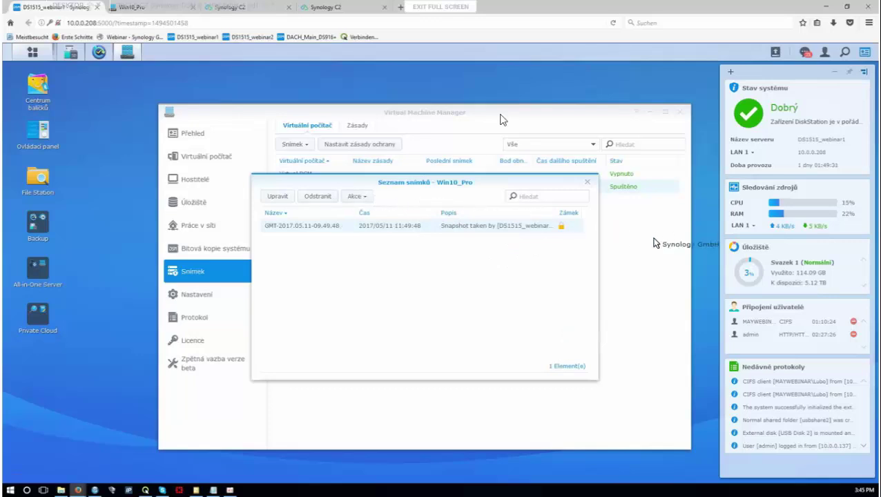
left_click(587, 182)
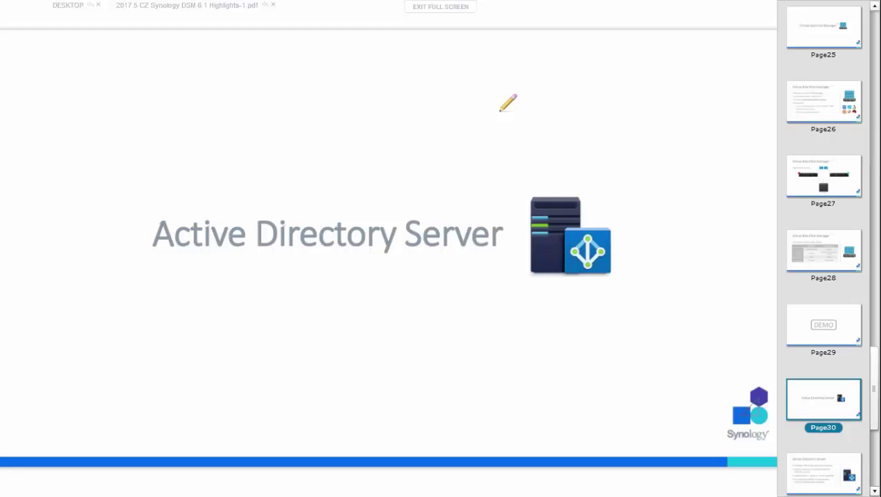
key("Right")
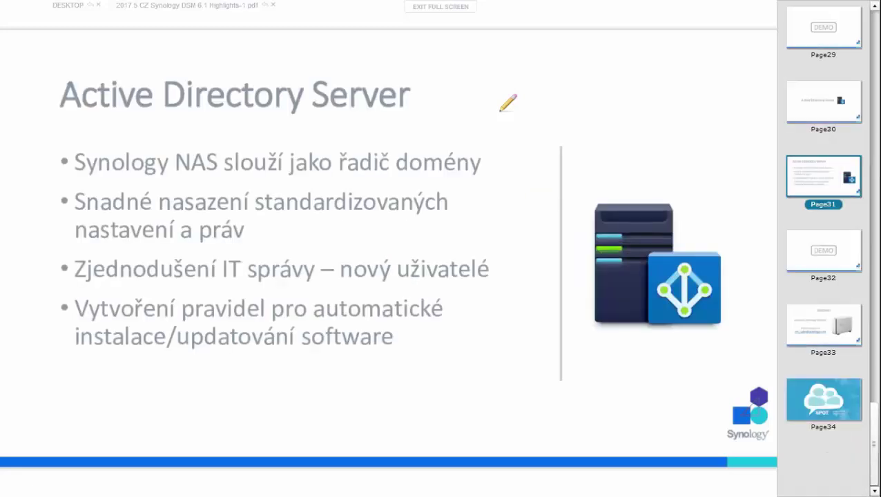
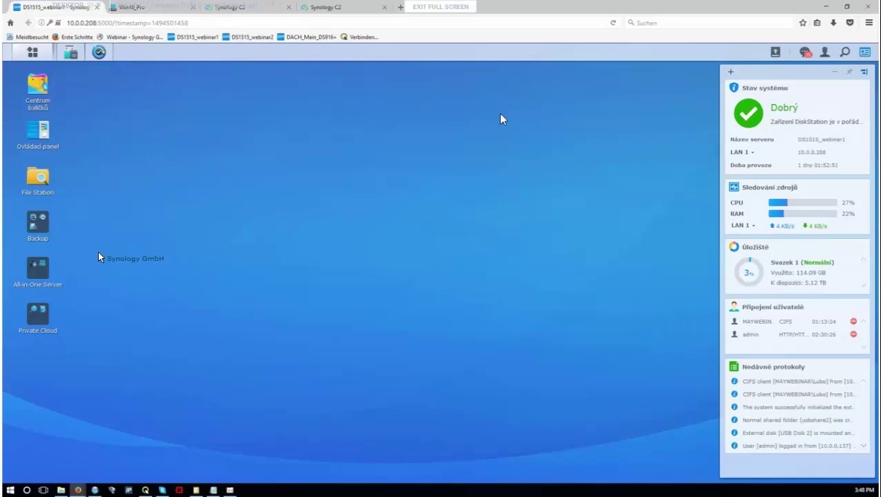
Step: Launch Active Directory Server from the All-in-One Server icon on the DSM desktop
double_click(37, 268)
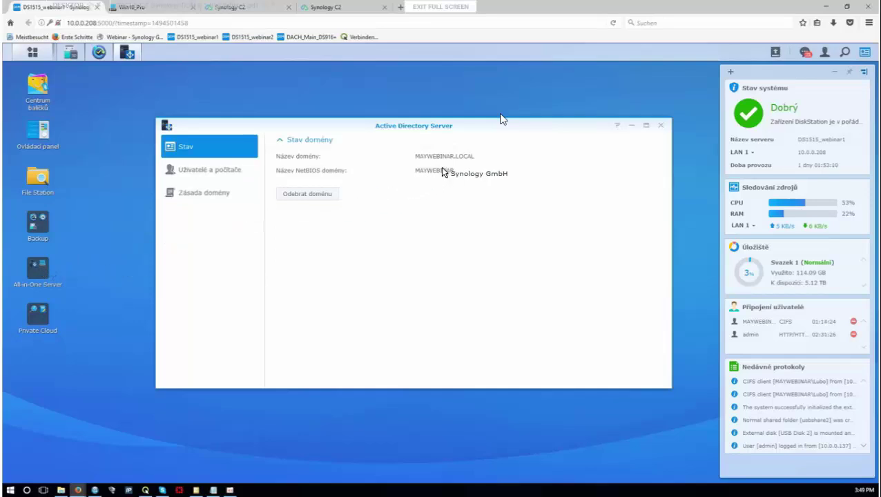
Step: Show the domain's Users and Computers list and scroll down to the target user's row
left_click(210, 170)
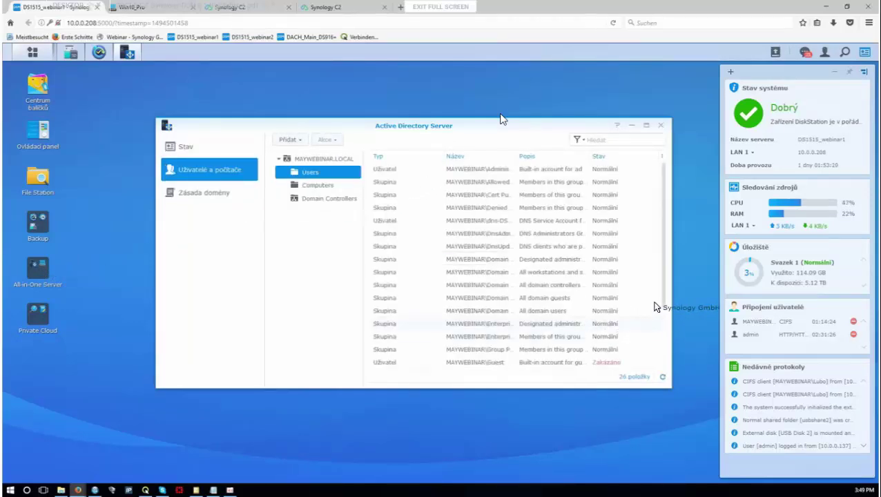
scroll(665, 373, "down", 3)
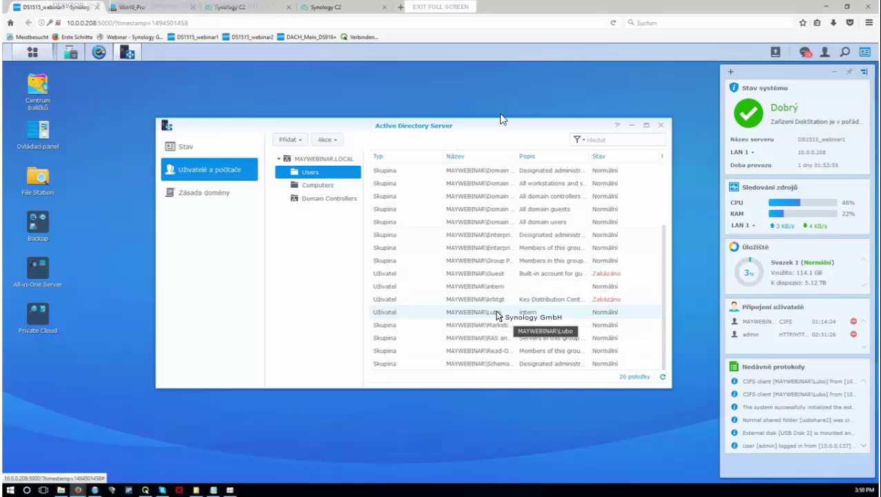
Step: Open the Edit properties of the domain user's account from its context menu
right_click(529, 353)
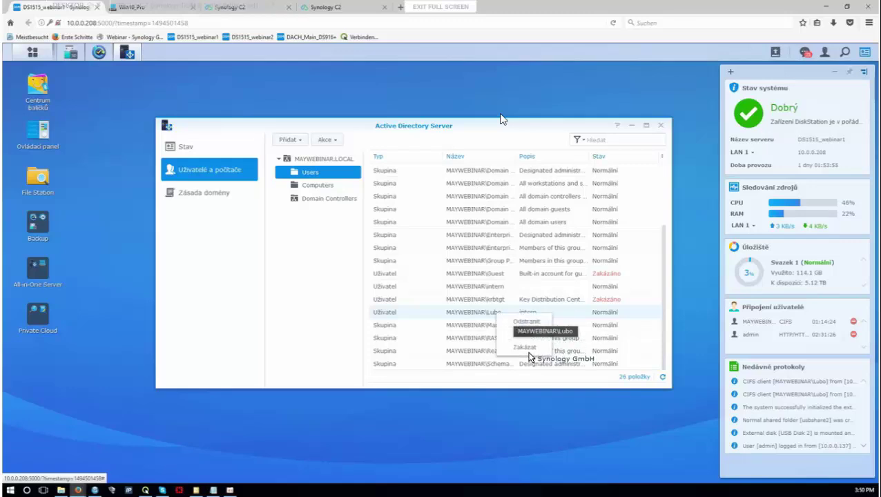
key("Escape")
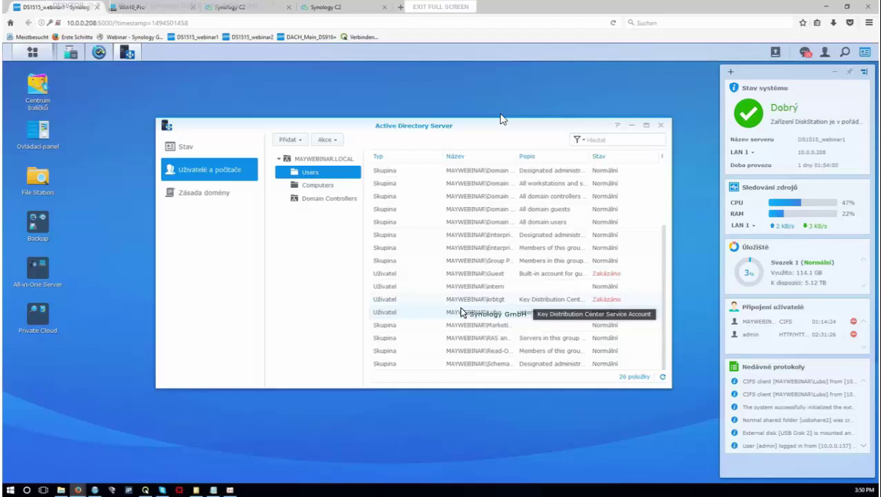
right_click(461, 312)
left_click(476, 322)
scroll(349, 273, "down", 3)
scroll(347, 270, "down", 1)
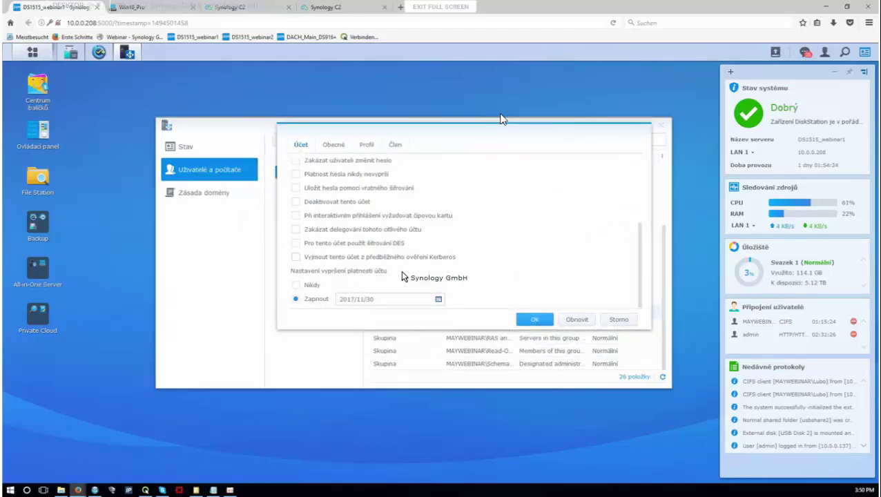
scroll(398, 273, "up", 1)
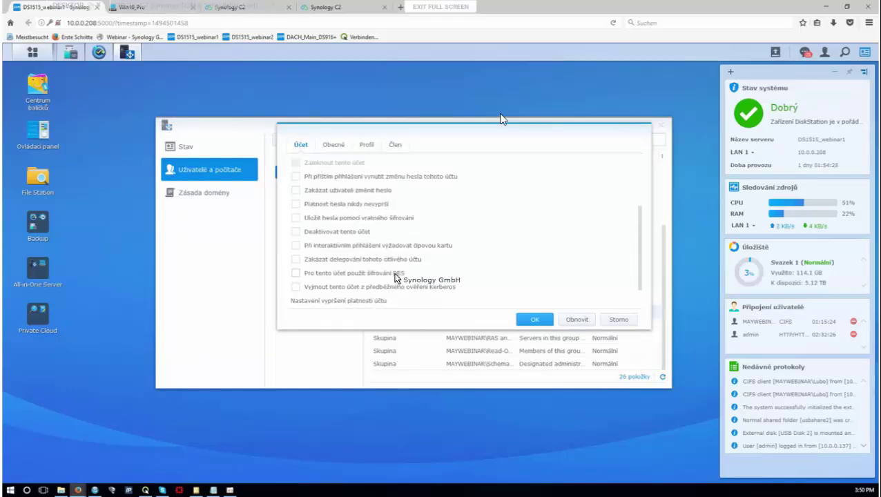
scroll(396, 276, "up", 2)
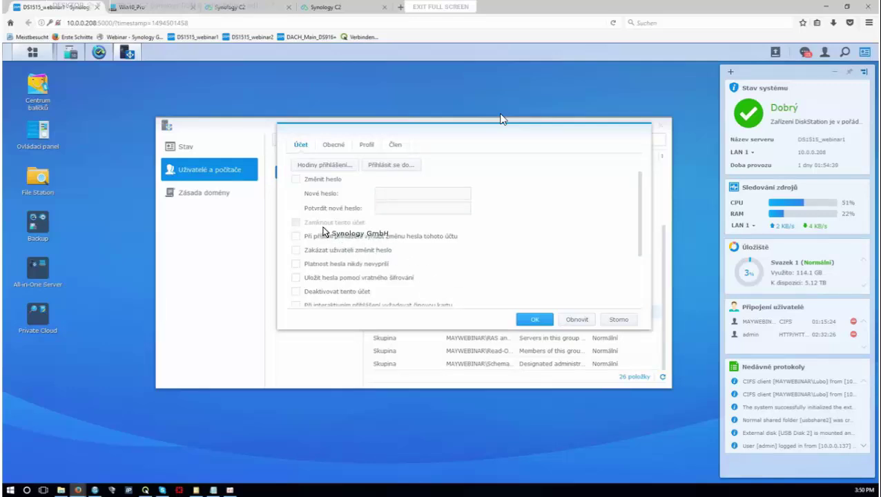
scroll(323, 228, "down", 3)
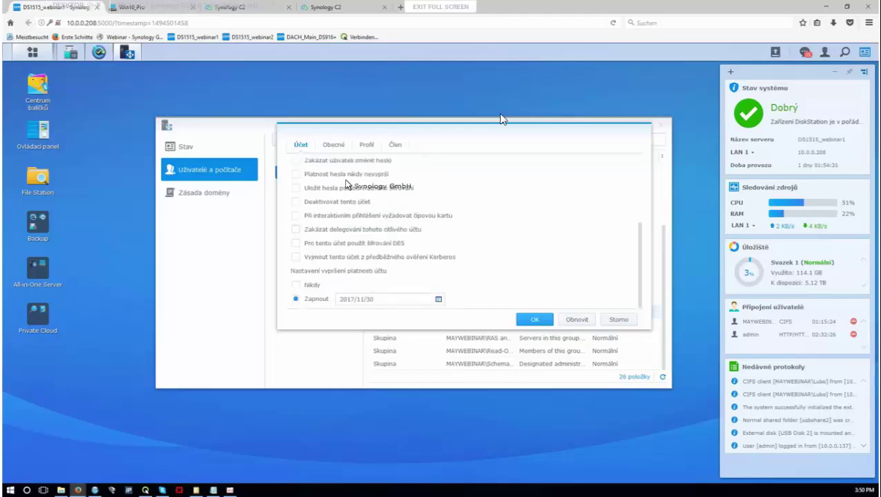
left_click(363, 146)
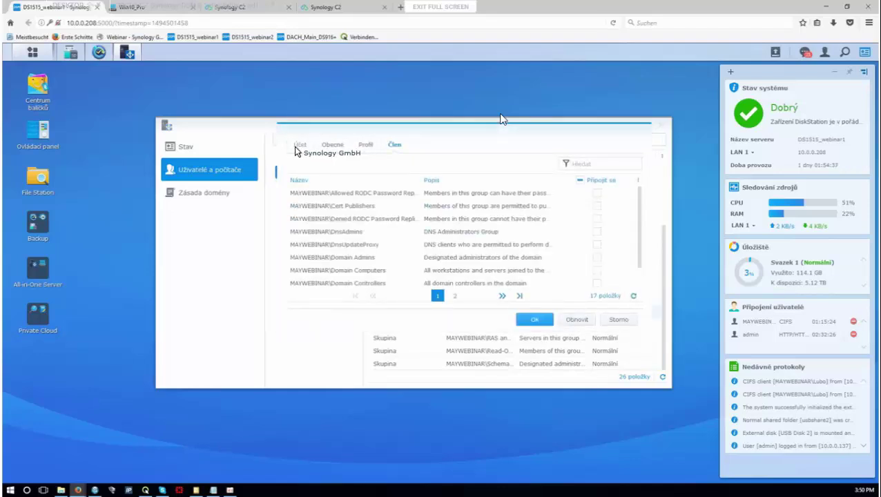
left_click(297, 147)
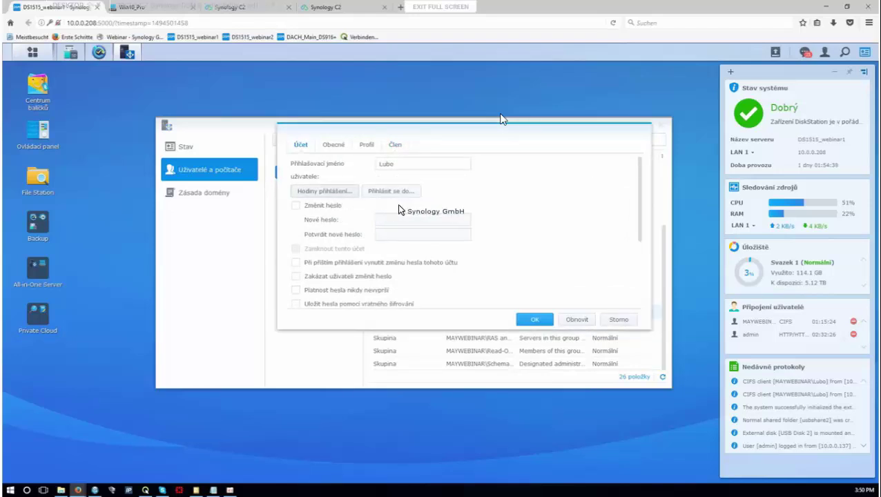
Step: Review the user's logon hours grid, then view the profile path and H: mapping to \\10.0.0.208\home
left_click(323, 190)
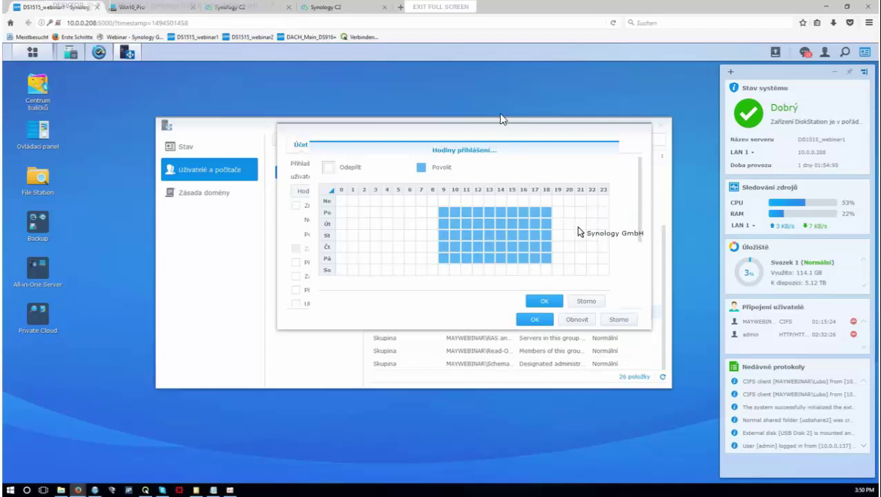
left_click(603, 304)
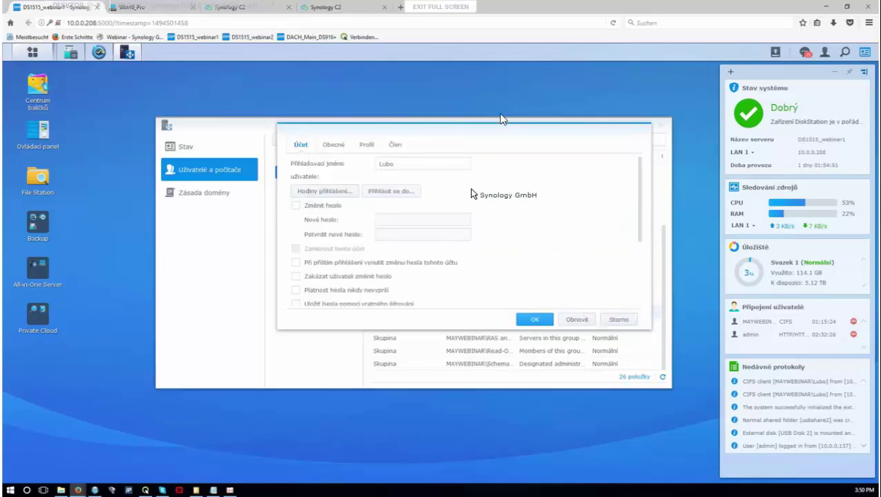
left_click(366, 146)
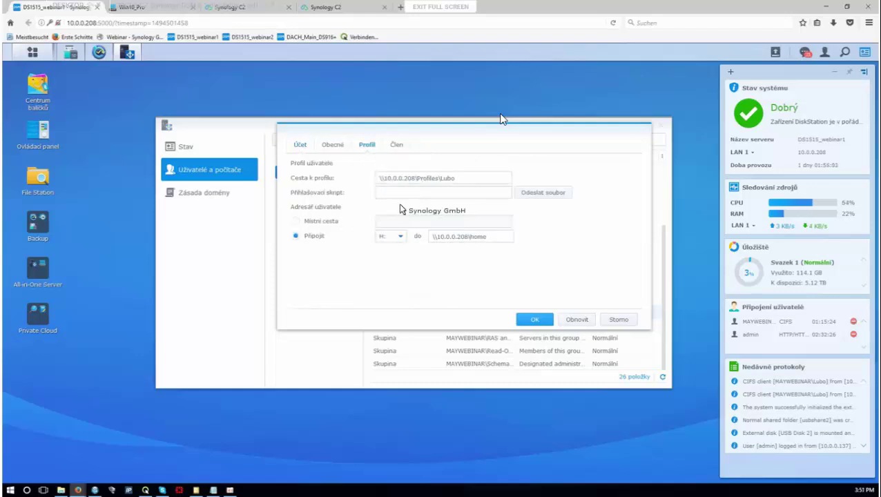
Step: Switch to the Win10_Pro noVNC console tab showing the Windows 10 desktop
key("ctrl+Tab")
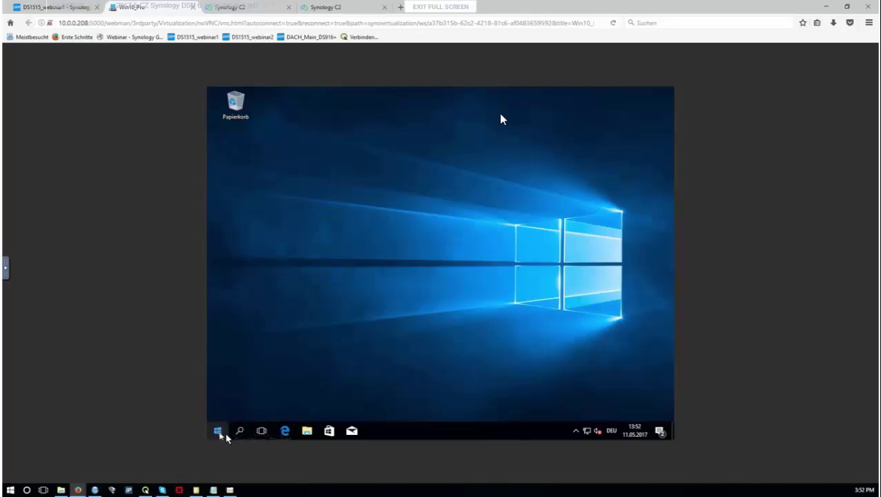
Step: Open the home (\\10.0.0.208) (H:) drive in File Explorer, then return to the DS1515_webinar1 tab
left_click(259, 447)
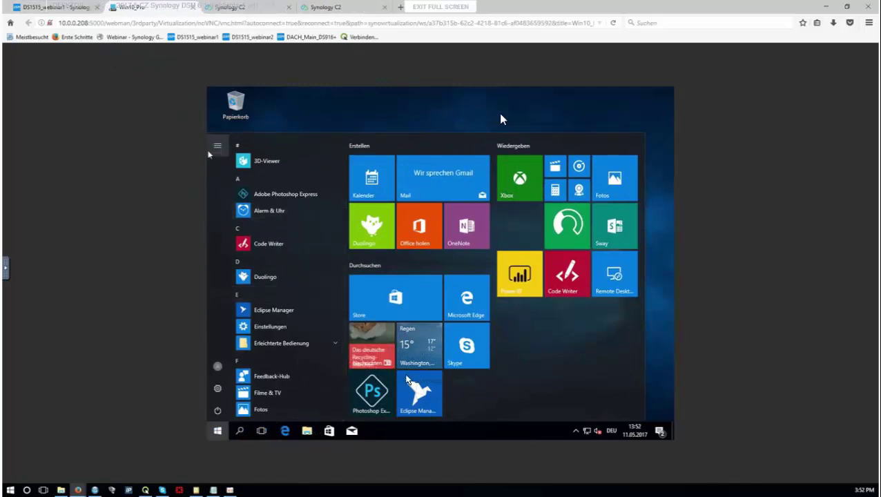
left_click(532, 119)
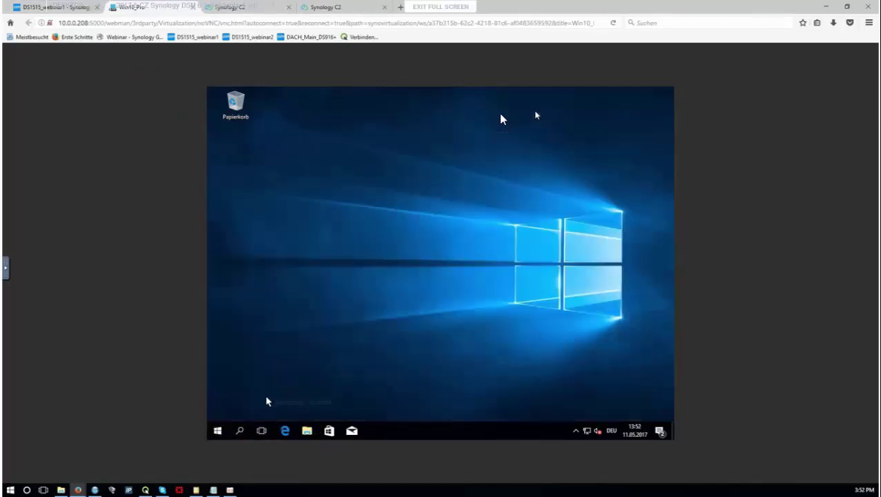
left_click(307, 433)
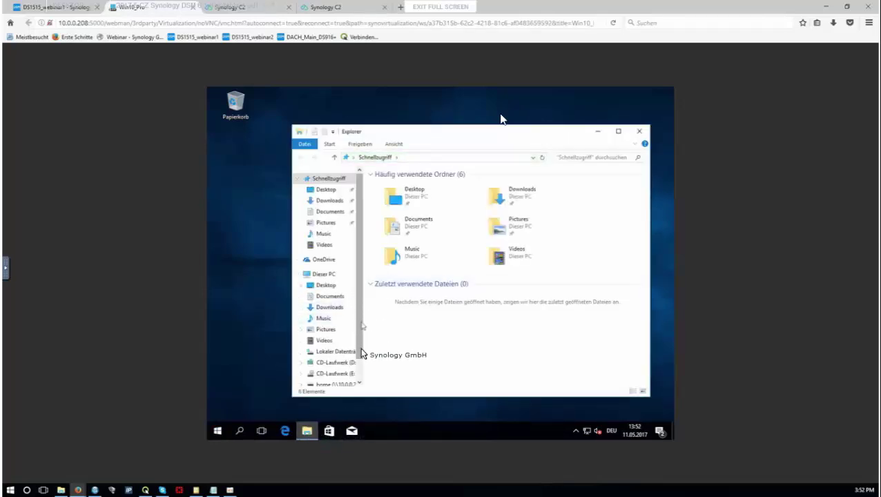
scroll(359, 353, "down", 1)
left_click(339, 355)
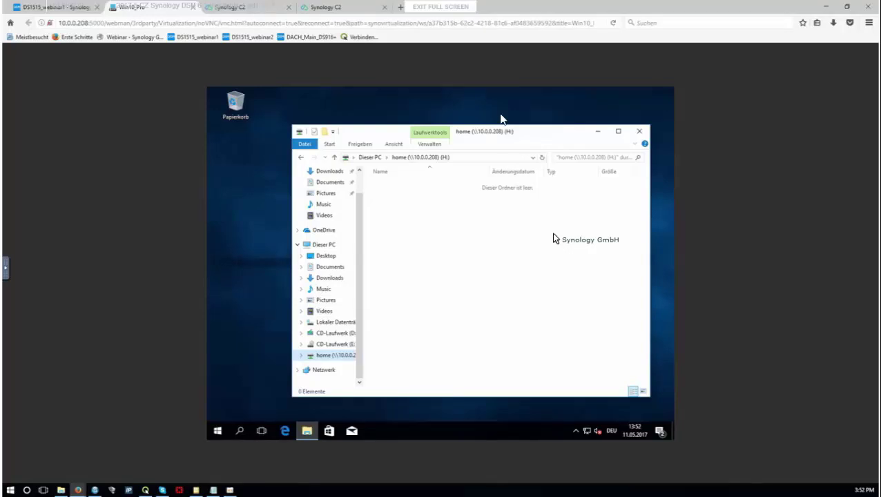
left_click(77, 10)
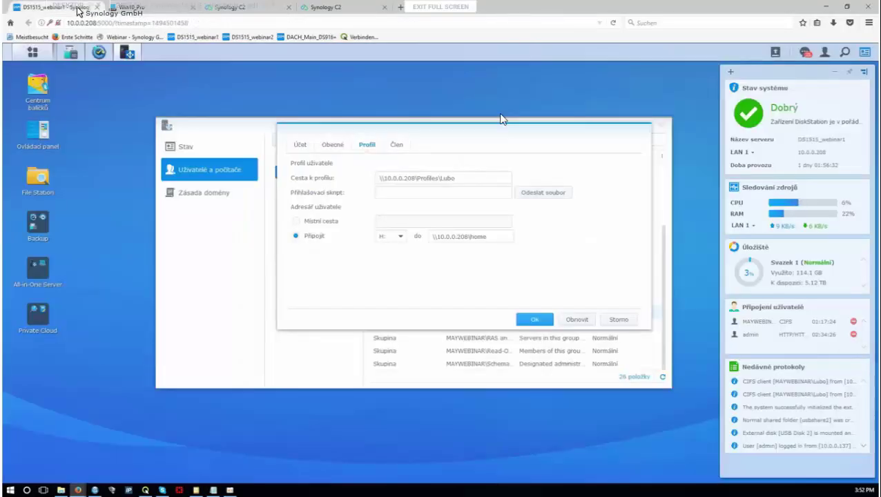